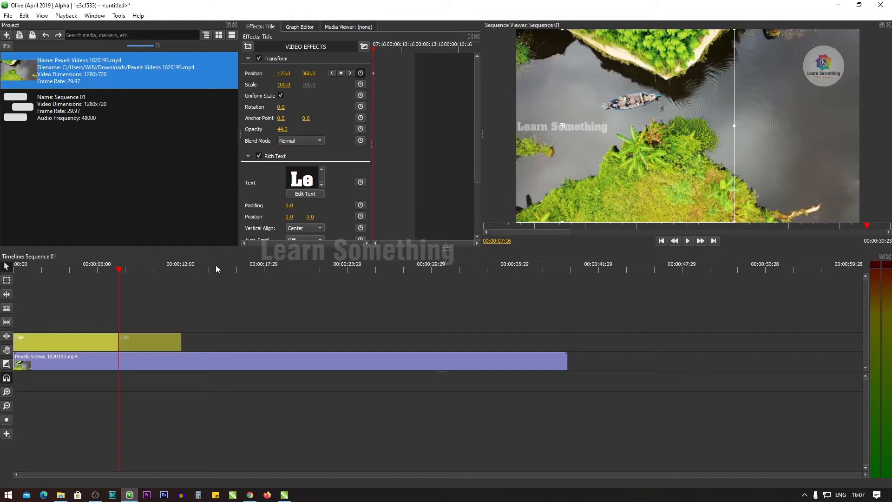
Add a Position keyframe with X 1108 on the second title clip's last frame at 00:00:12:00.
{"action": "key", "text": "space"}
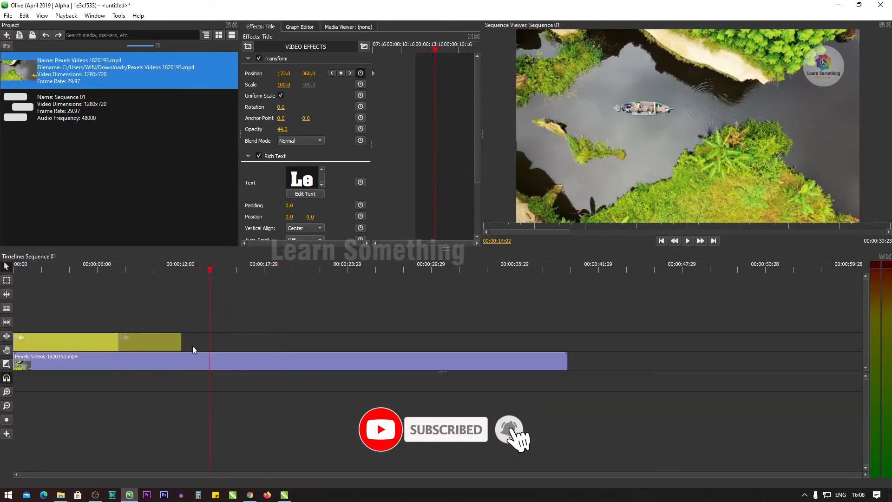
{"action": "left_click_drag", "start_coordinate": [193, 347], "coordinate": [181, 348]}
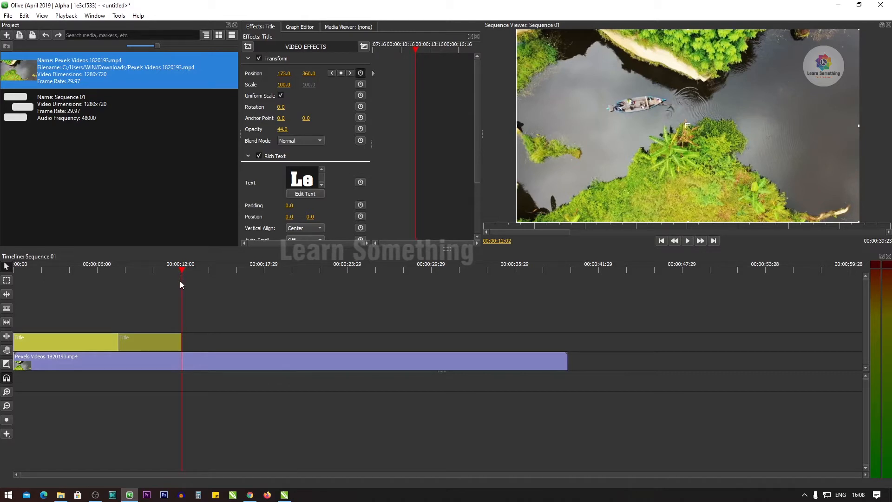
{"action": "key", "text": "Left"}
{"action": "key", "text": "Left"}
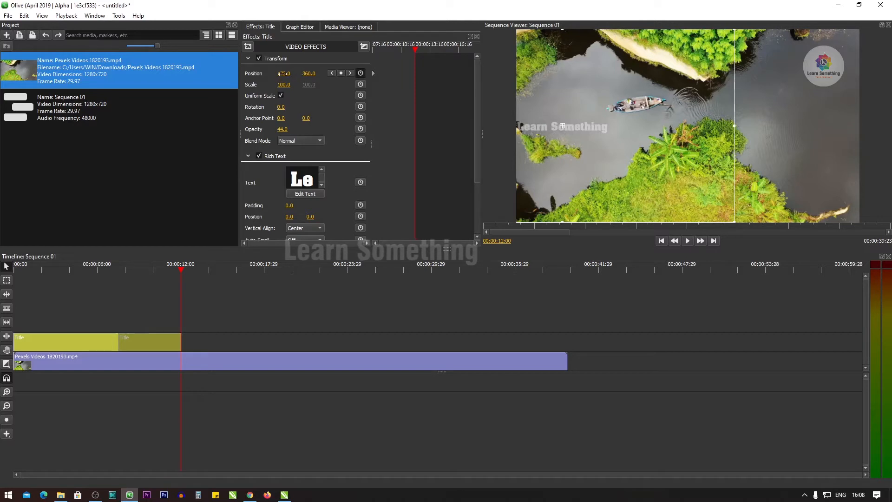
{"action": "left_click_drag", "start_coordinate": [562, 126], "coordinate": [813, 126]}
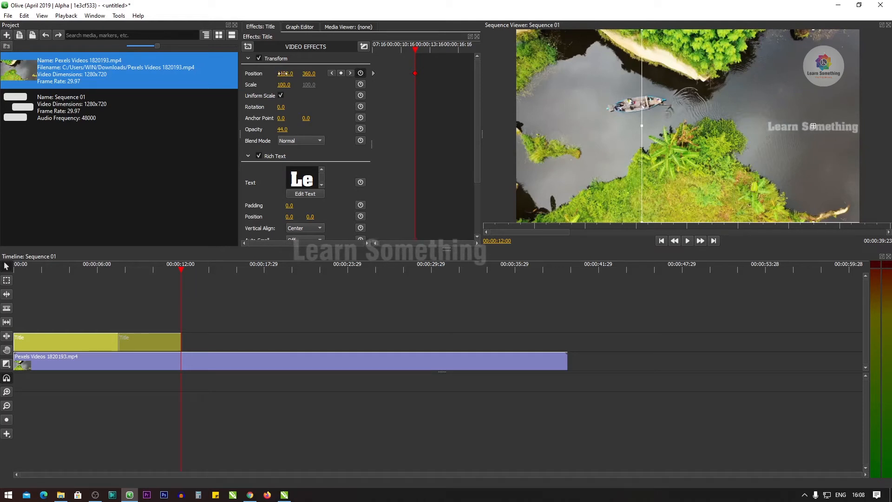
Play back the second title's left-to-right movement from its start at 00:00:07:16.
{"action": "left_click", "coordinate": [189, 310]}
{"action": "left_click", "coordinate": [119, 268]}
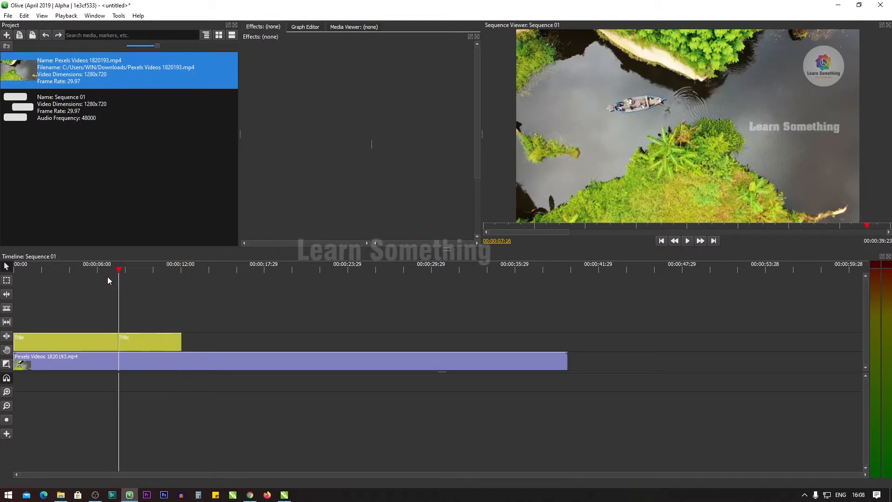
{"action": "key", "text": "space"}
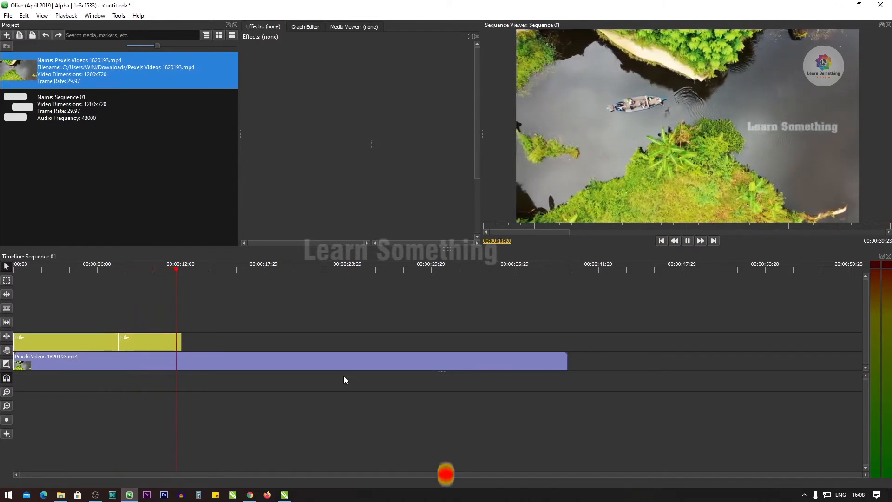
{"action": "key", "text": "space"}
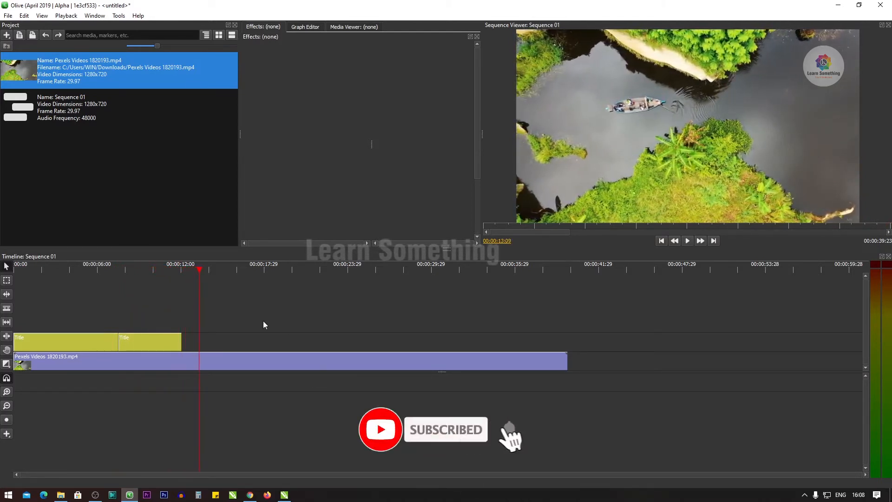
{"action": "left_click_drag", "start_coordinate": [199, 269], "coordinate": [118, 272]}
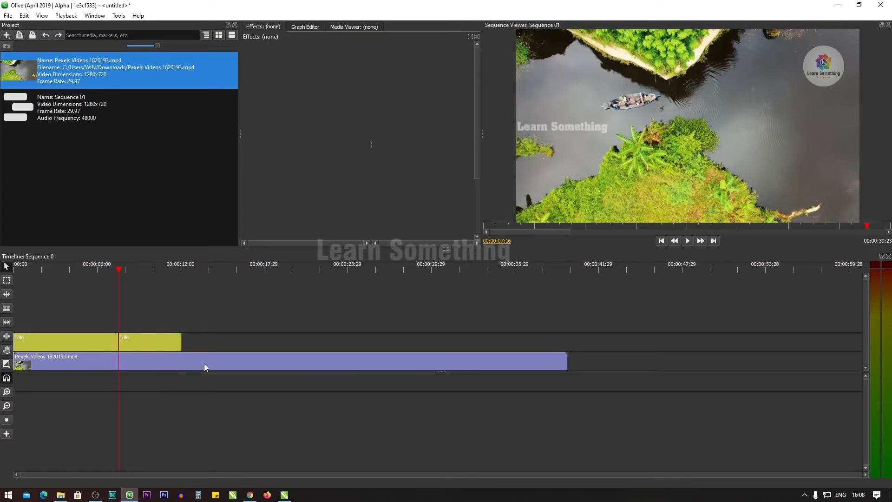
Extend the second title clip to the end of the video clip beneath it.
{"action": "left_click", "coordinate": [205, 363]}
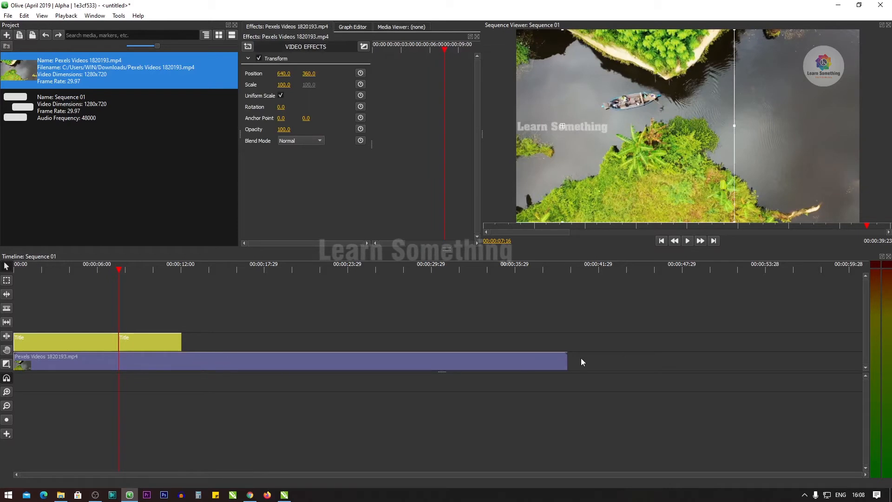
{"action": "left_click", "coordinate": [158, 339]}
{"action": "left_click_drag", "start_coordinate": [181, 342], "coordinate": [568, 358]}
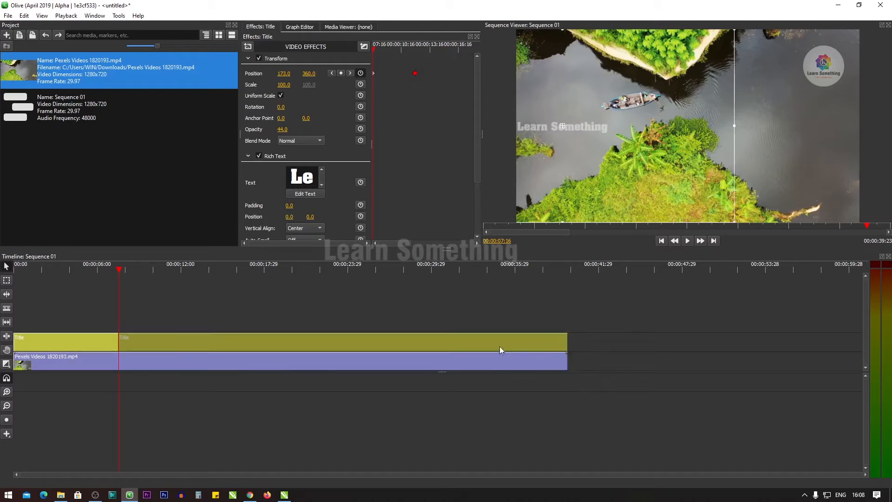
{"action": "left_click", "coordinate": [370, 405]}
{"action": "left_click", "coordinate": [370, 342]}
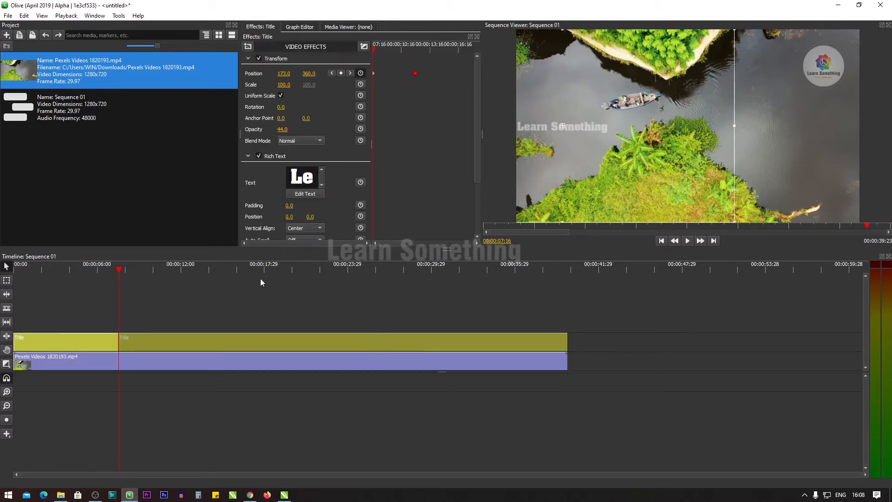
Delete the second title's end Position keyframe at 00:00:12:00 and set X to 1109 at 00:00:39:22 instead.
{"action": "left_click_drag", "start_coordinate": [118, 274], "coordinate": [564, 338]}
{"action": "key", "text": "Left"}
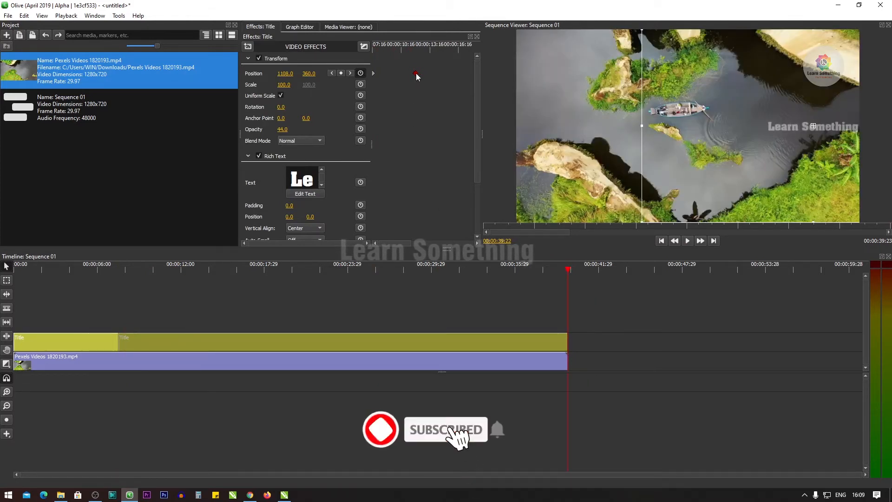
{"action": "key", "text": "Delete"}
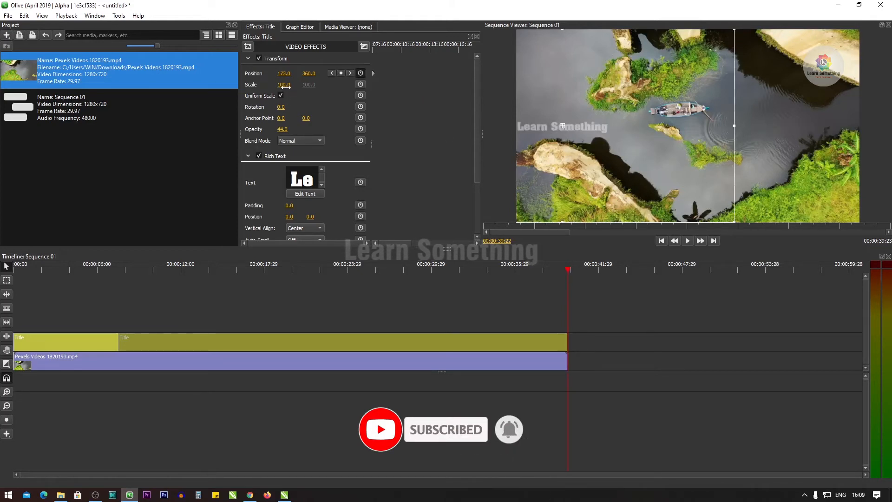
{"action": "left_click_drag", "start_coordinate": [281, 74], "coordinate": [716, 74]}
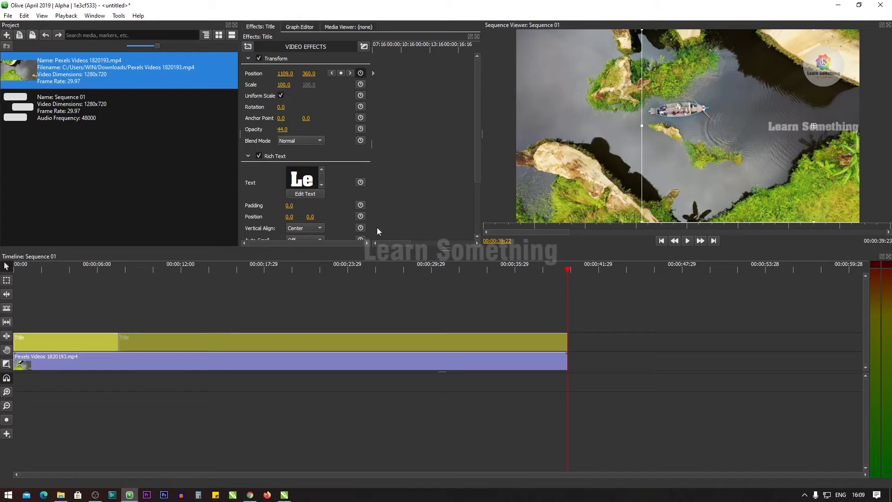
{"action": "left_click_drag", "start_coordinate": [387, 242], "coordinate": [368, 248]}
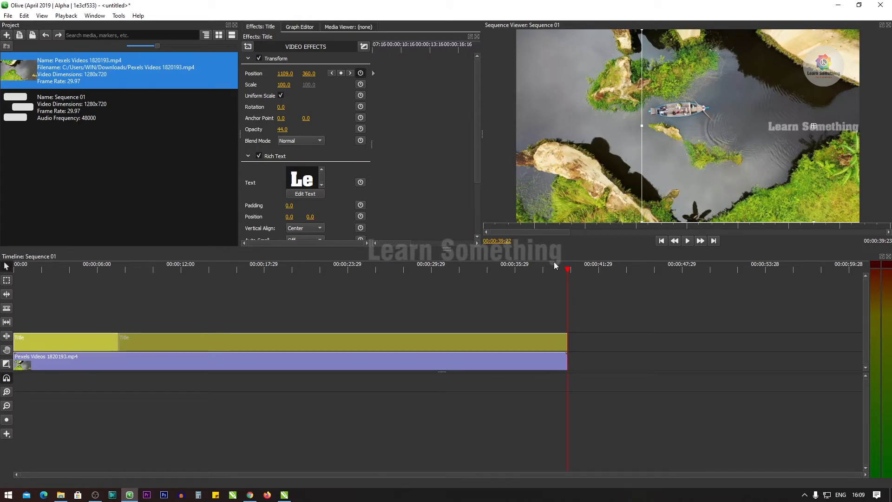
Play back the extended second title from its start to check the slower movement.
{"action": "left_click_drag", "start_coordinate": [570, 271], "coordinate": [119, 272]}
{"action": "key", "text": "space"}
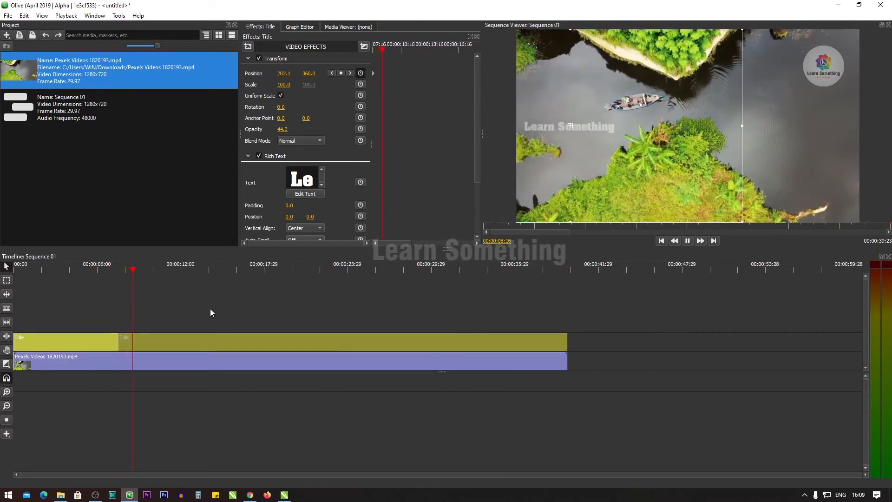
{"action": "left_click", "coordinate": [306, 331]}
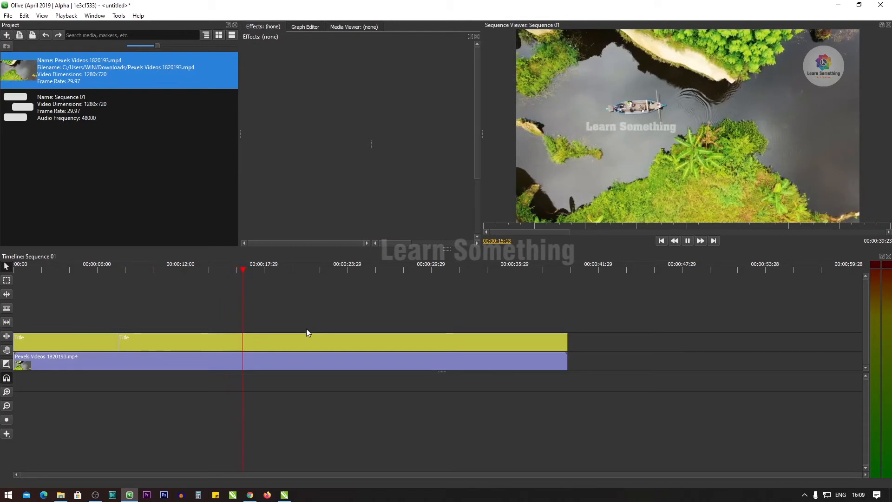
{"action": "key", "text": "space"}
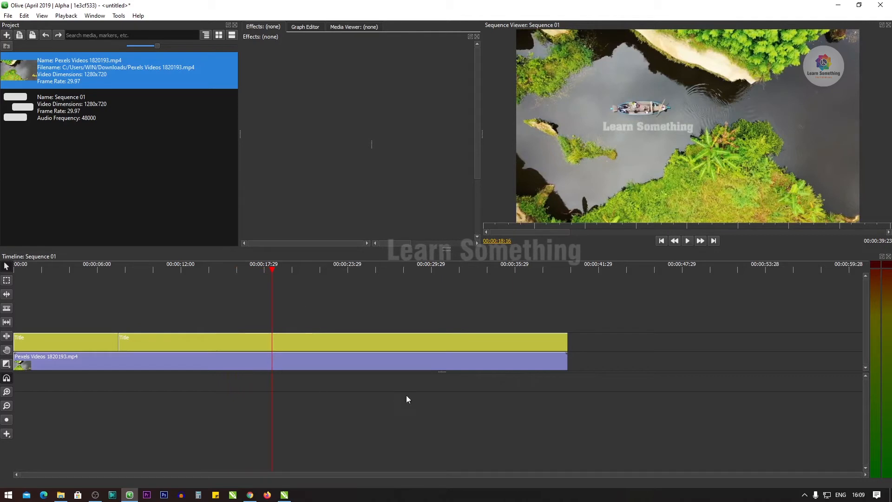
Trim the second title clip to end at 00:00:14:14 and duplicate it directly after itself without Position keyframes.
{"action": "left_click", "coordinate": [386, 345]}
{"action": "left_click_drag", "start_coordinate": [567, 336], "coordinate": [214, 344]}
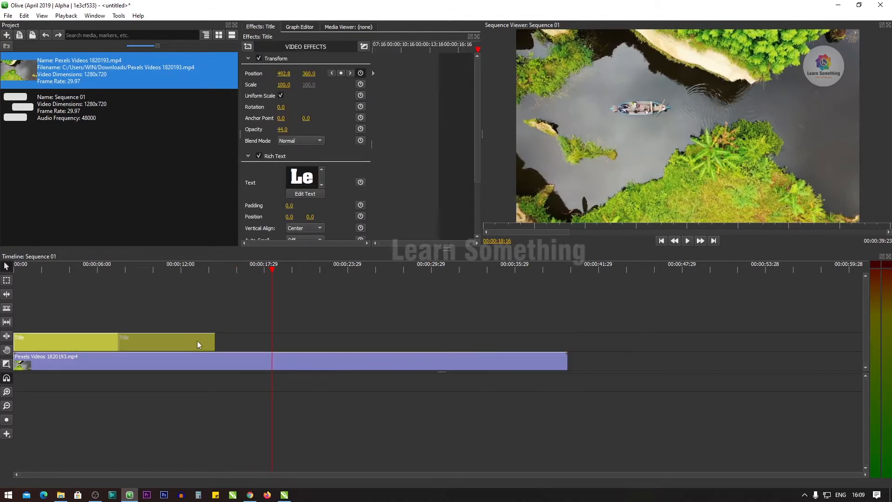
{"action": "left_click", "coordinate": [47, 339]}
{"action": "left_click", "coordinate": [140, 345]}
{"action": "left_click_drag", "start_coordinate": [135, 343], "coordinate": [240, 338]}
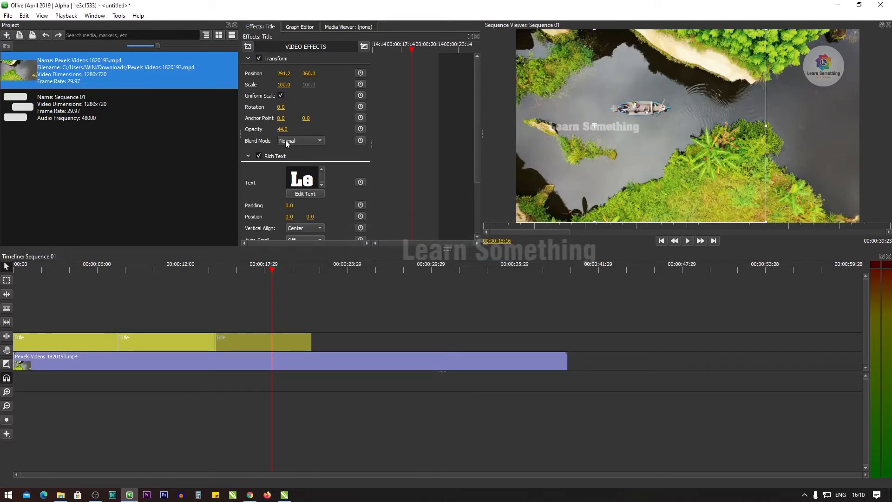
Set the third title clip's opacity to 100 and move its text just below the frame, to position 634.2, 744.
{"action": "left_click", "coordinate": [283, 130]}
{"action": "type", "text": "100"}
{"action": "key", "text": "Return"}
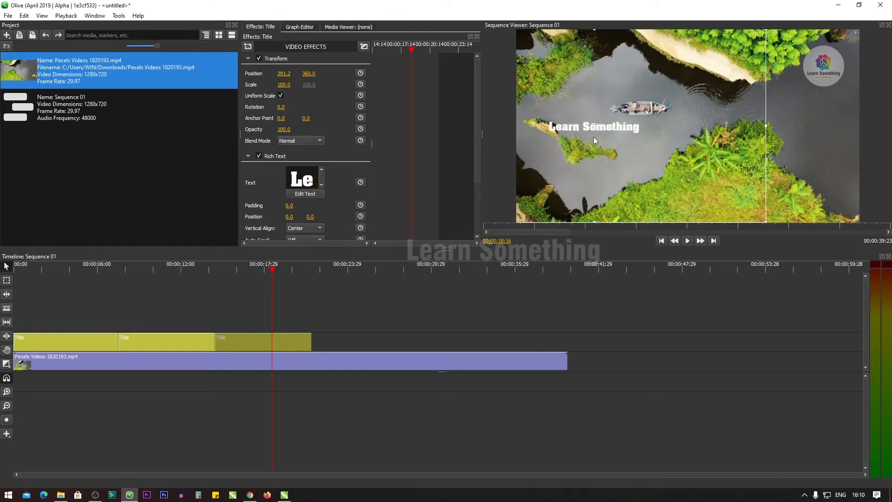
{"action": "left_click_drag", "start_coordinate": [567, 130], "coordinate": [660, 217]}
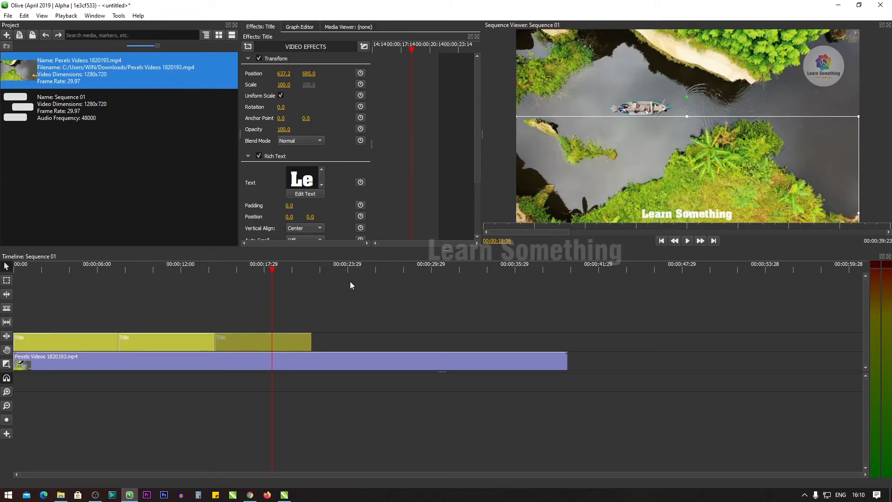
{"action": "left_click_drag", "start_coordinate": [684, 177], "coordinate": [685, 191]}
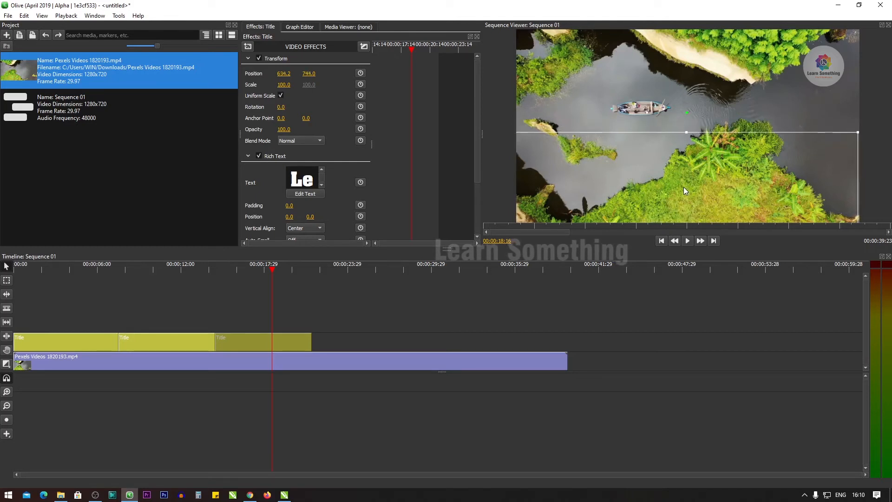
Enable Position keyframing on the third title at its start, 00:00:14:14, keeping the text below the frame.
{"action": "left_click_drag", "start_coordinate": [272, 268], "coordinate": [216, 337]}
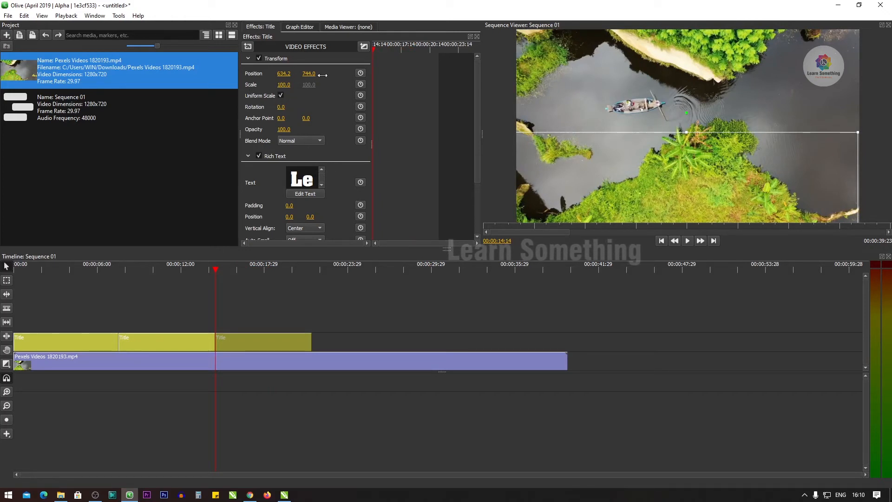
{"action": "left_click", "coordinate": [361, 73]}
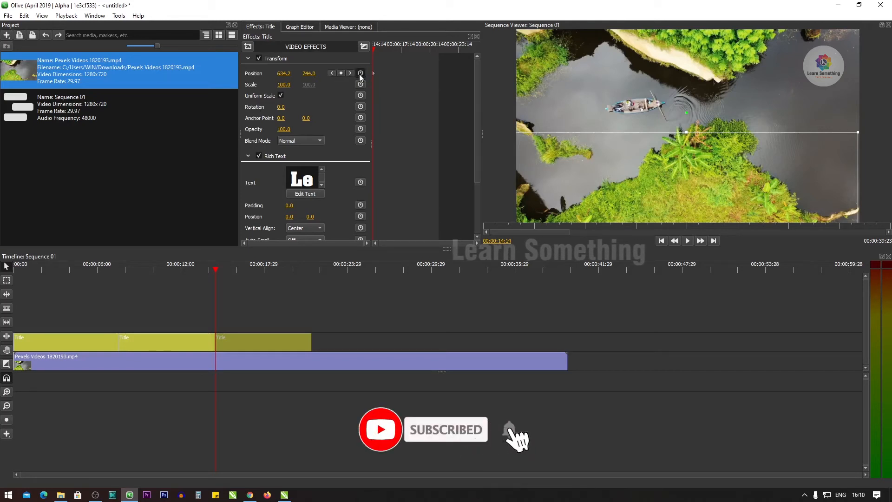
{"action": "left_click_drag", "start_coordinate": [309, 74], "coordinate": [307, 56]}
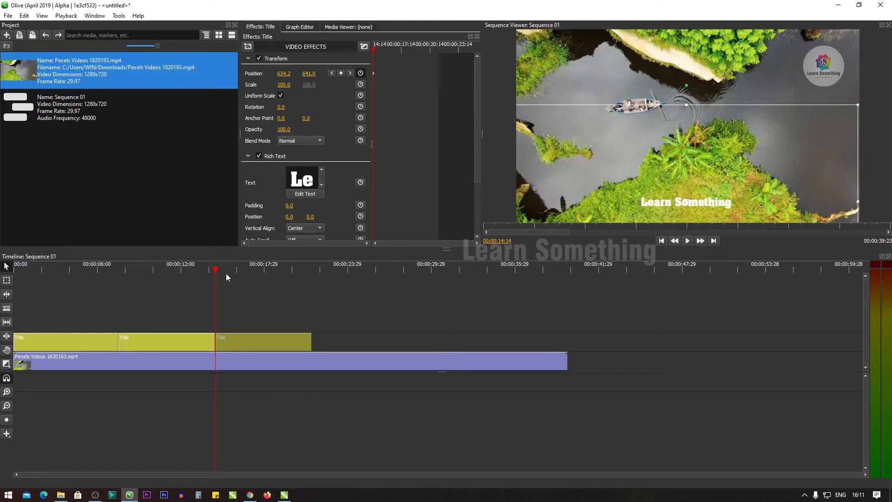
{"action": "key", "text": "ctrl+z"}
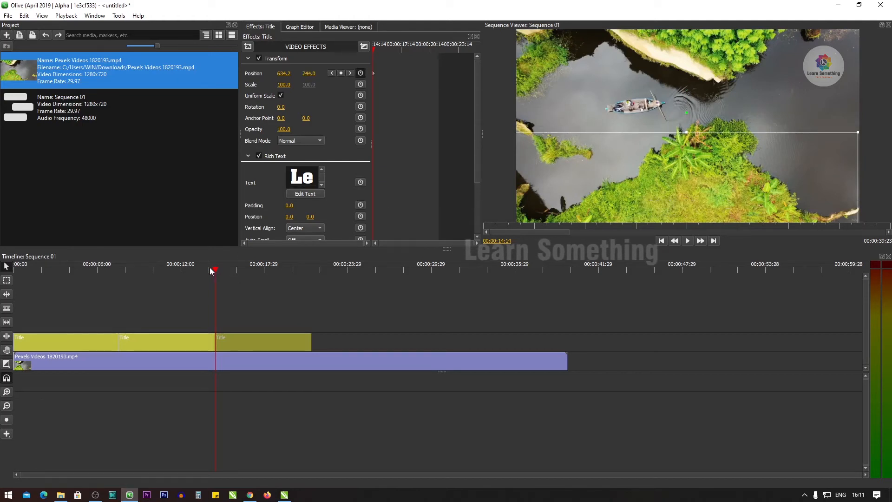
Keyframe the third title's vertical position at 639 at 00:00:16:27 and hold it with another keyframe at 00:00:18:12.
{"action": "left_click_drag", "start_coordinate": [216, 271], "coordinate": [251, 275]}
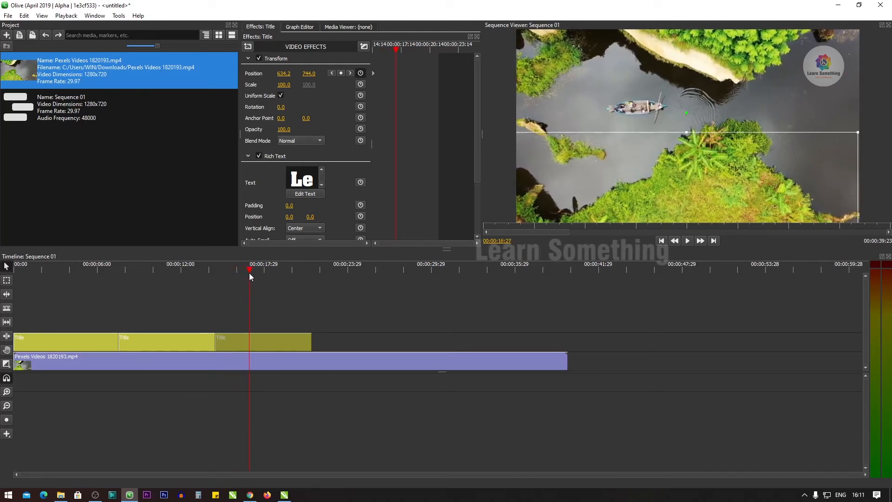
{"action": "mouse_move", "coordinate": [310, 73]}
{"action": "left_mouse_down"}
{"action": "mouse_move", "coordinate": [339, 73]}
{"action": "mouse_move", "coordinate": [327, 73]}
{"action": "left_mouse_up"}
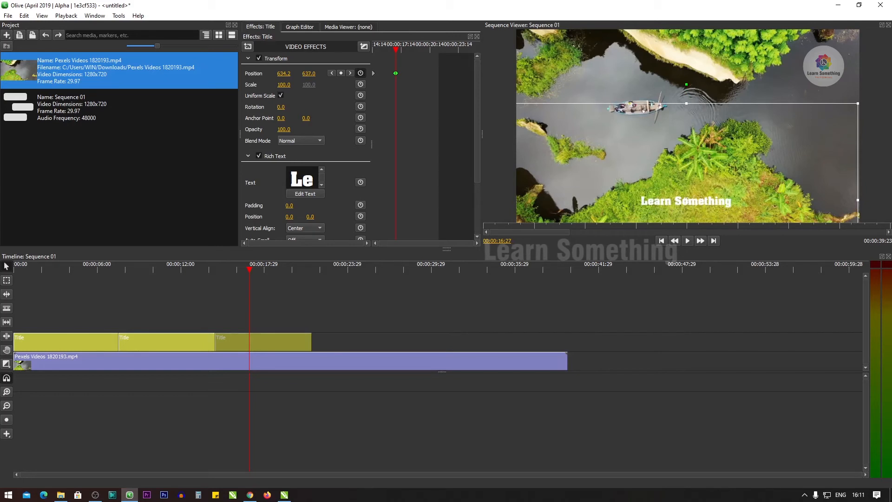
{"action": "left_click_drag", "start_coordinate": [325, 73], "coordinate": [326, 73]}
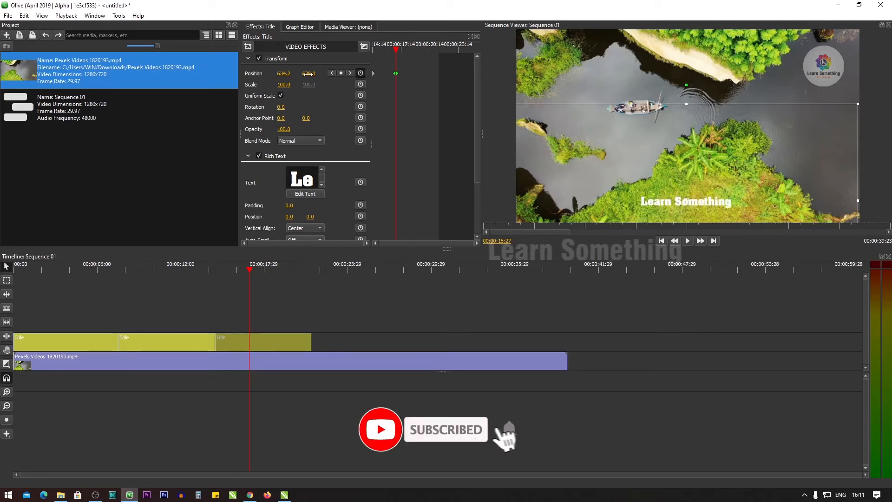
{"action": "left_click_drag", "start_coordinate": [396, 50], "coordinate": [411, 49]}
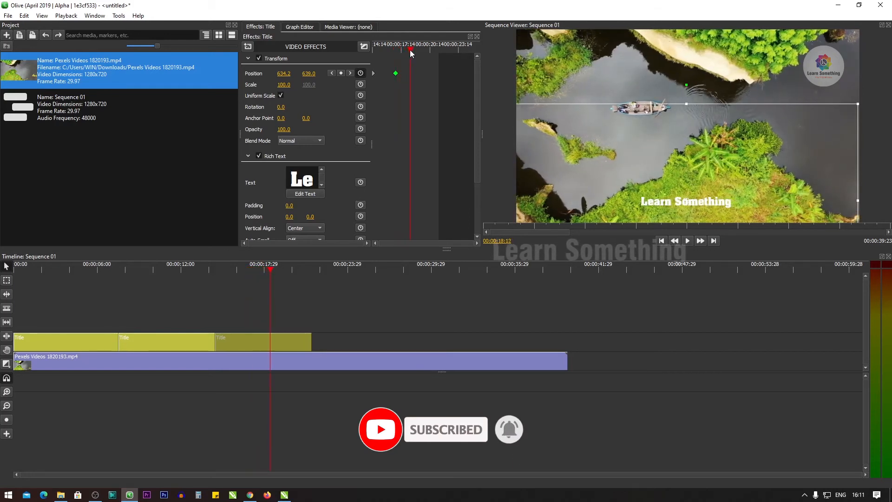
{"action": "left_click", "coordinate": [342, 73]}
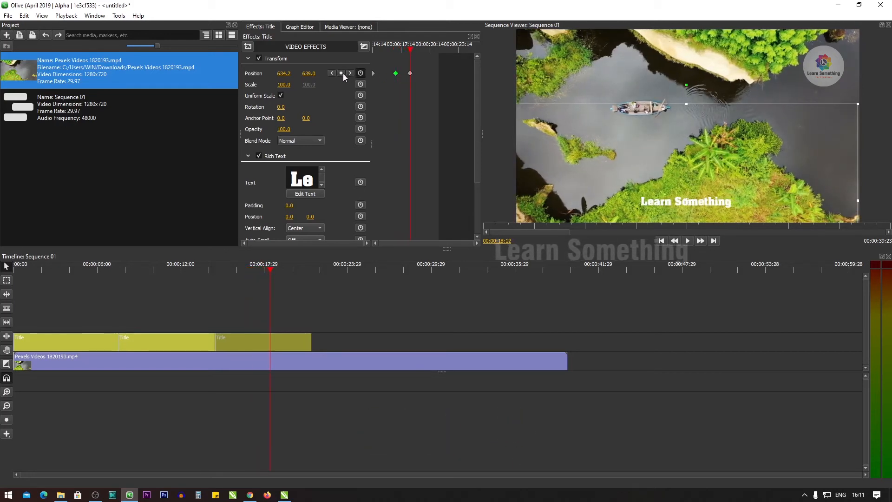
Keyframe the third title's vertical position at 749 at 00:00:21:01 so the text drops out of the frame.
{"action": "left_click_drag", "start_coordinate": [410, 50], "coordinate": [435, 50]}
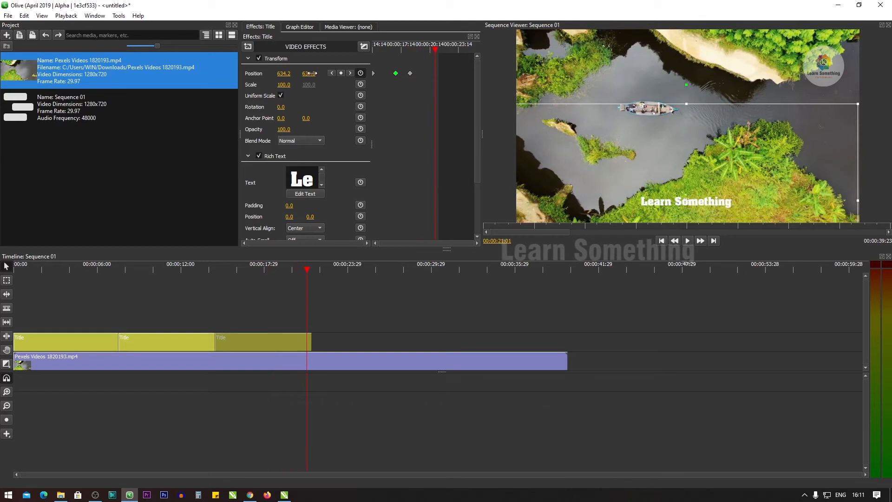
{"action": "left_click_drag", "start_coordinate": [686, 201], "coordinate": [686, 230]}
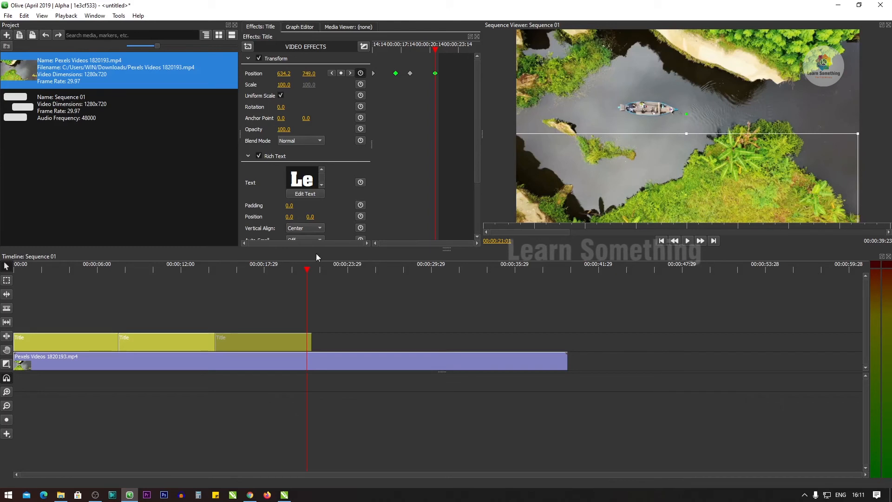
Play back the third title clip twice from around its start to review its rise and drop animation.
{"action": "left_click_drag", "start_coordinate": [307, 271], "coordinate": [210, 272]}
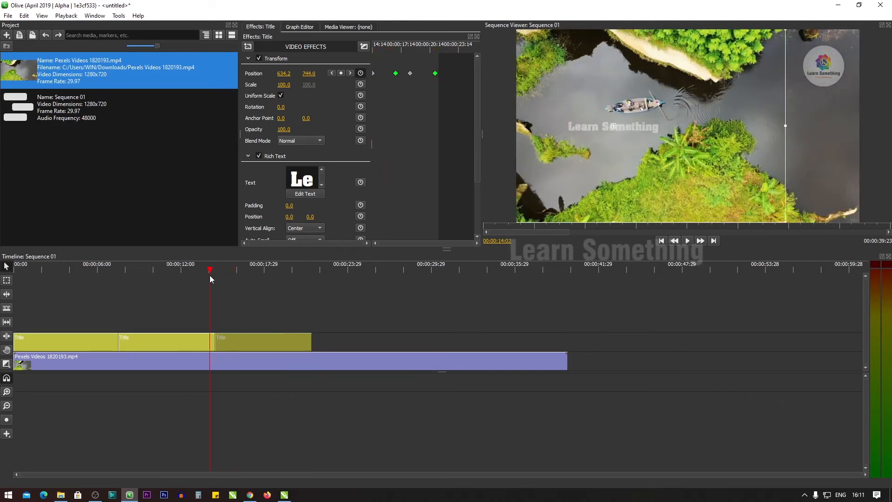
{"action": "key", "text": "space"}
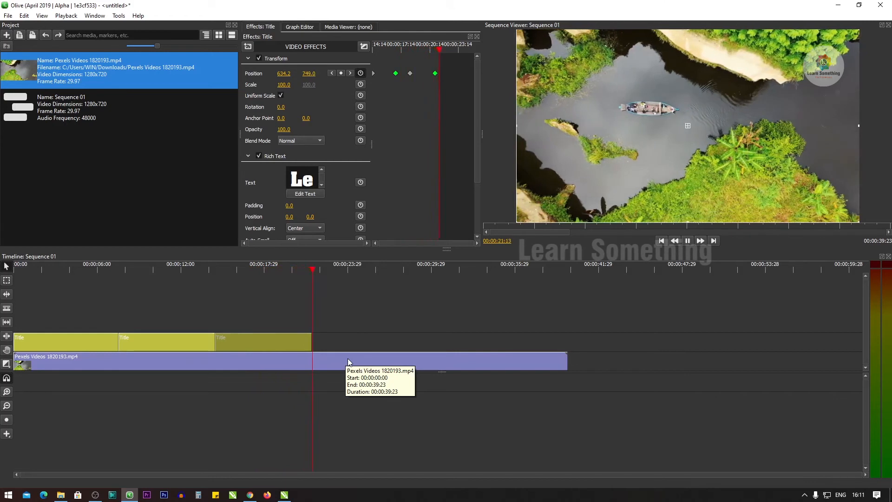
{"action": "key", "text": "space"}
{"action": "left_click", "coordinate": [364, 345]}
{"action": "left_click", "coordinate": [211, 269]}
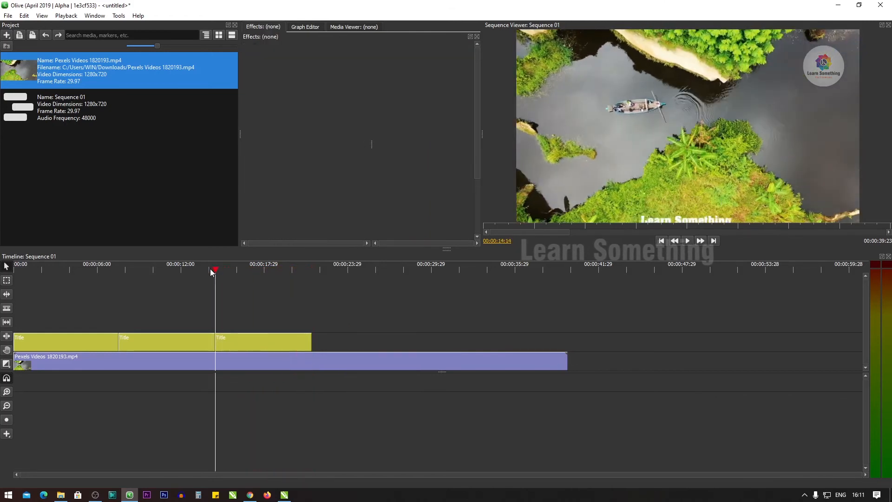
{"action": "key", "text": "space"}
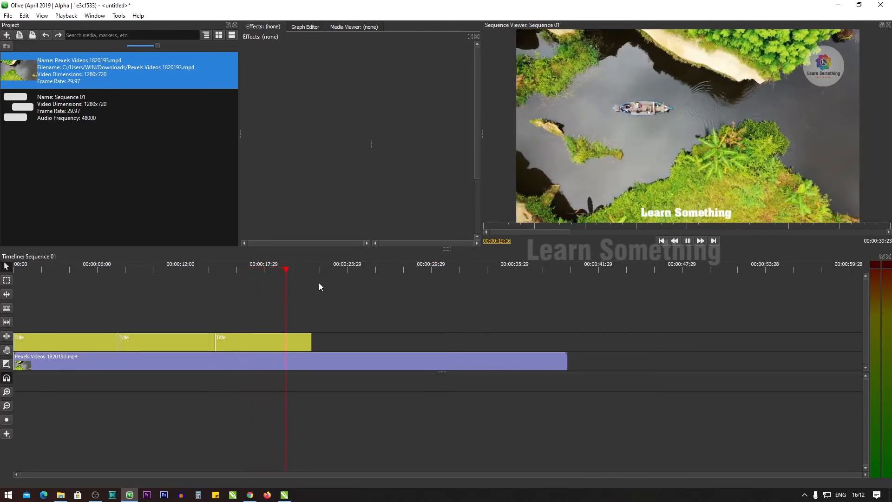
{"action": "key", "text": "space"}
{"action": "left_click_drag", "start_coordinate": [318, 268], "coordinate": [258, 268]}
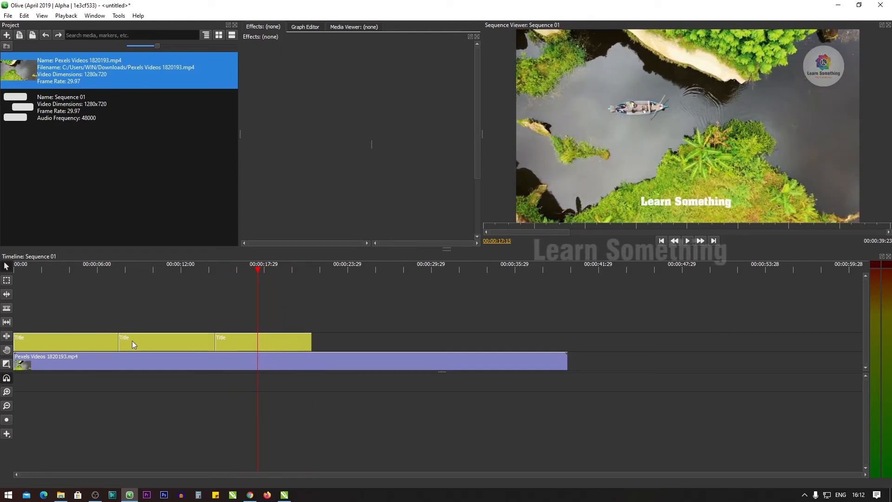
{"action": "left_click_drag", "start_coordinate": [279, 344], "coordinate": [373, 346]}
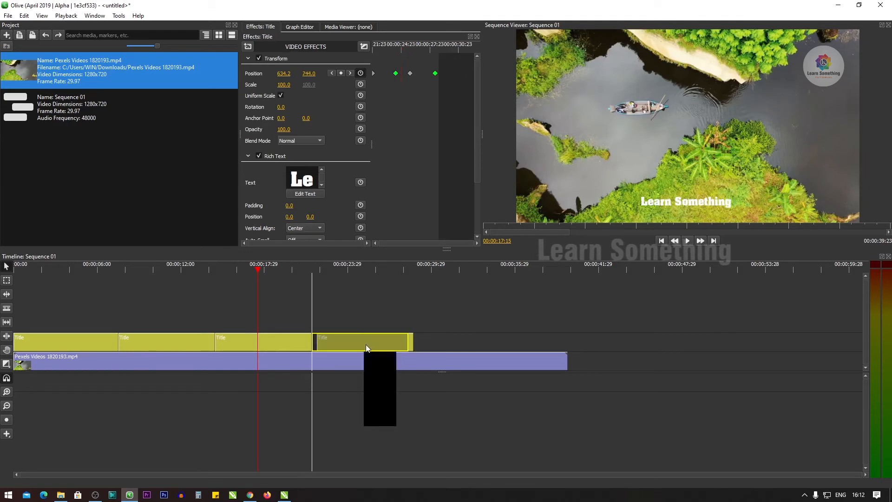
{"action": "left_click", "coordinate": [331, 293]}
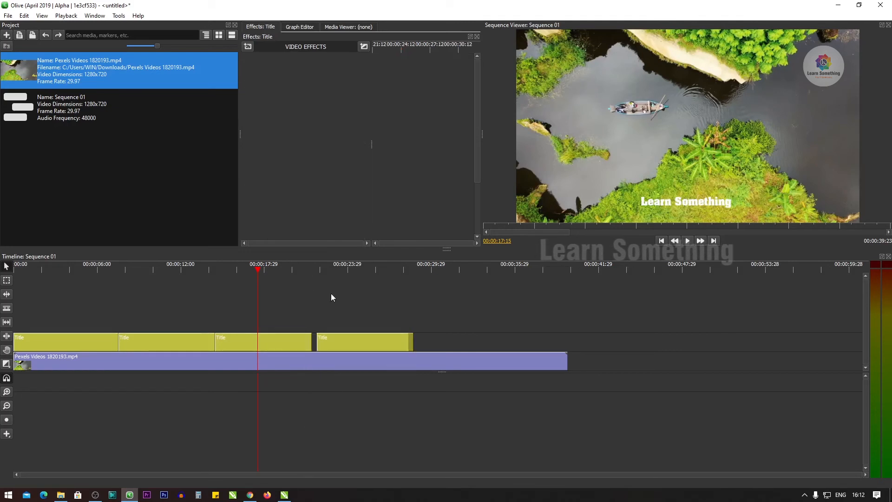
{"action": "key", "text": "ctrl+z"}
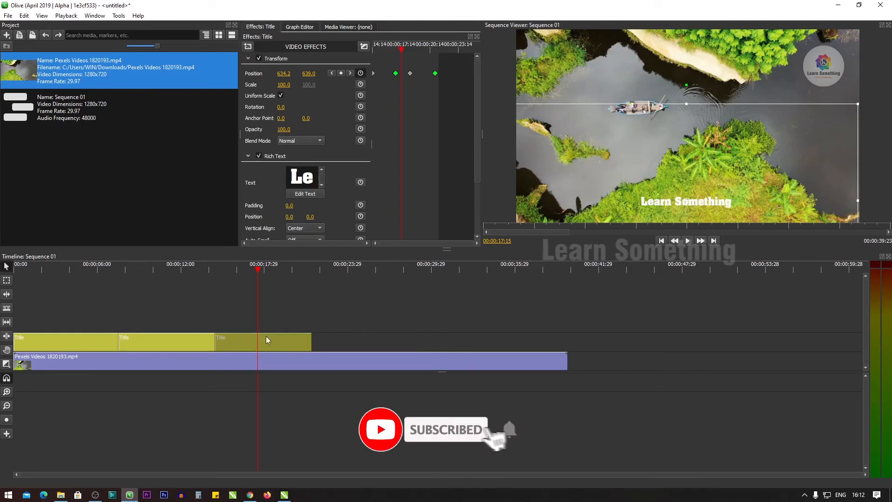
Duplicate the third title clip directly after itself and move the copy's text to the frame centre at 00:00:21:23.
{"action": "left_click_drag", "start_coordinate": [278, 344], "coordinate": [359, 343]}
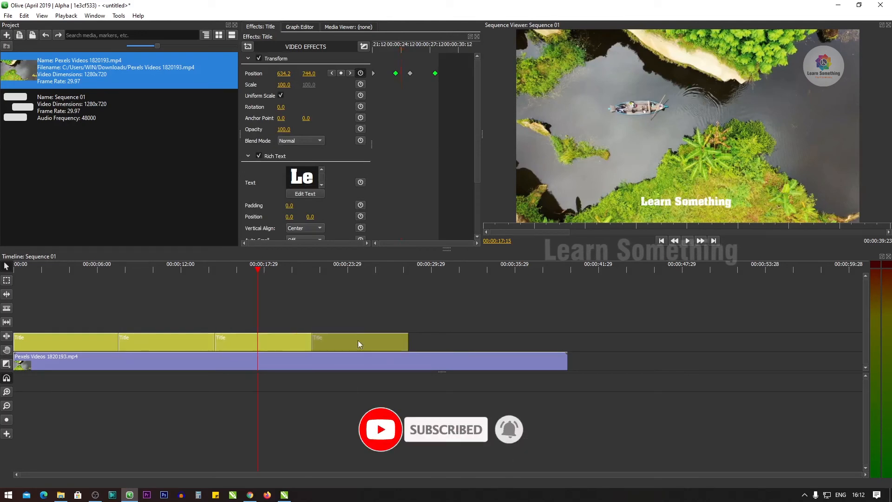
{"action": "left_click_drag", "start_coordinate": [258, 269], "coordinate": [318, 322]}
{"action": "left_click_drag", "start_coordinate": [692, 165], "coordinate": [690, 68]}
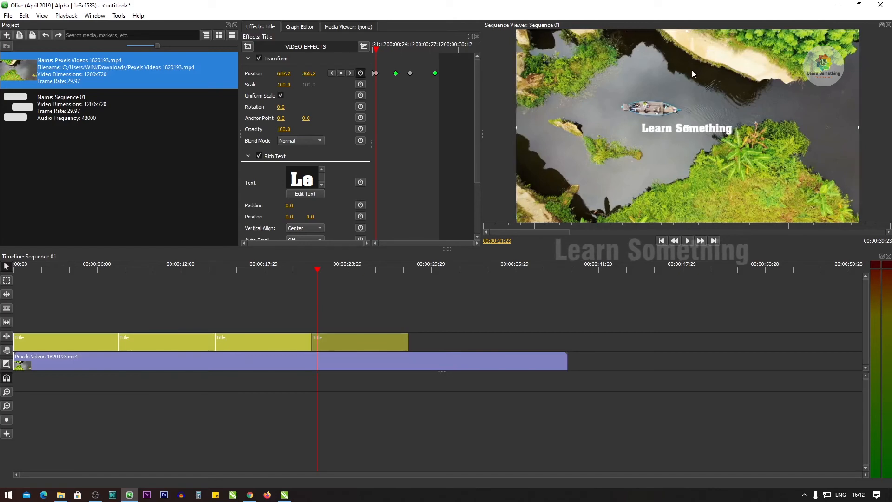
Move the fourth title's text to the frame centre at 00:00:22:12, to about position 639.7, 359.8.
{"action": "key", "text": "Up"}
{"action": "key", "text": "Up"}
{"action": "key", "text": "Up"}
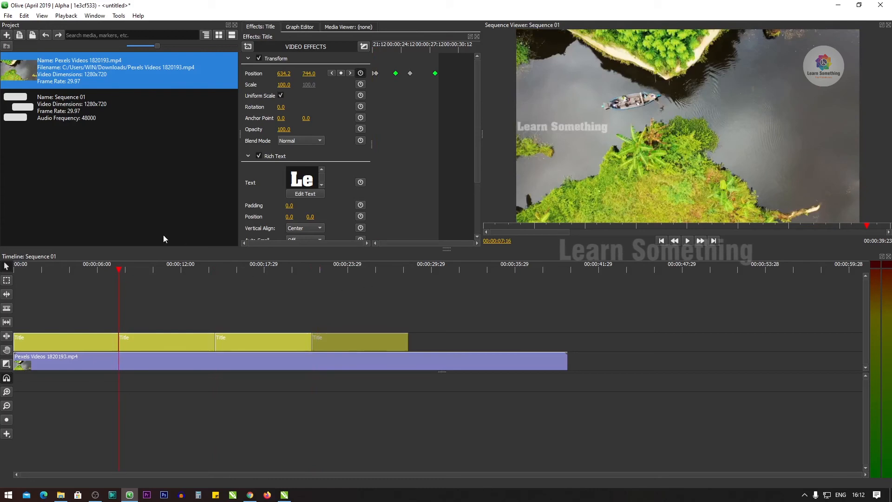
{"action": "left_click", "coordinate": [325, 299]}
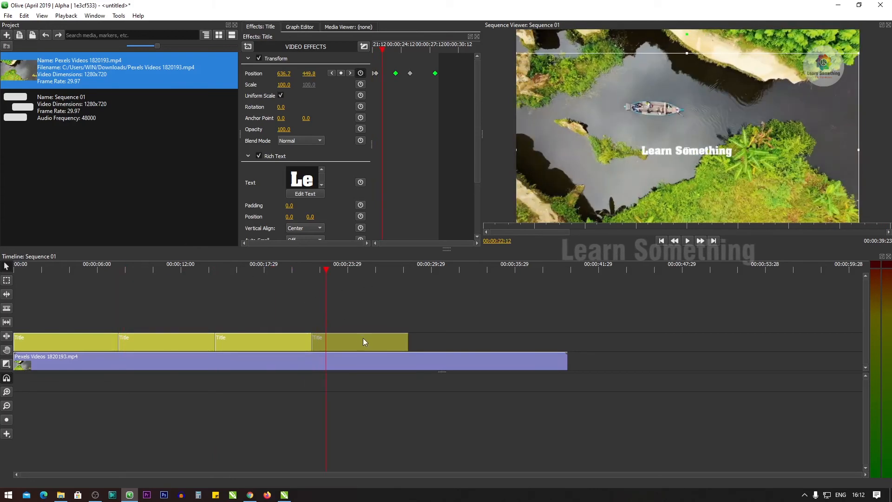
{"action": "mouse_move", "coordinate": [742, 89]}
{"action": "left_mouse_down"}
{"action": "mouse_move", "coordinate": [737, 69]}
{"action": "mouse_move", "coordinate": [738, 76]}
{"action": "left_mouse_up"}
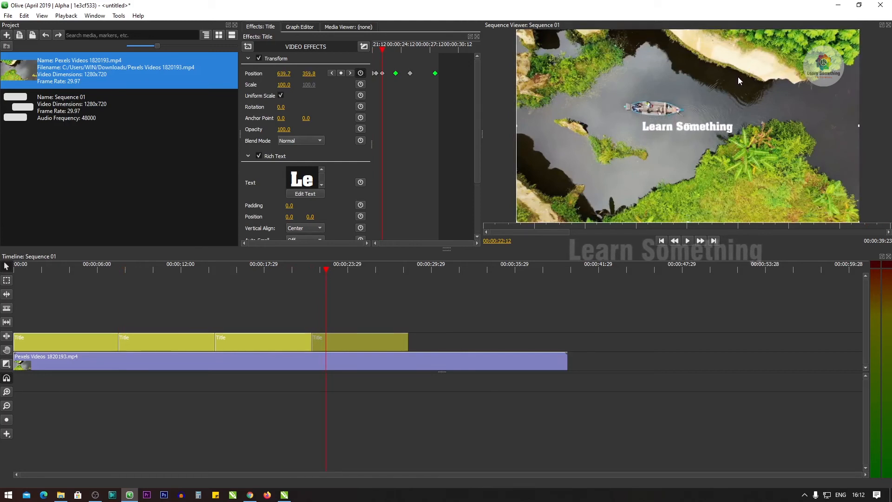
{"action": "left_click", "coordinate": [698, 305]}
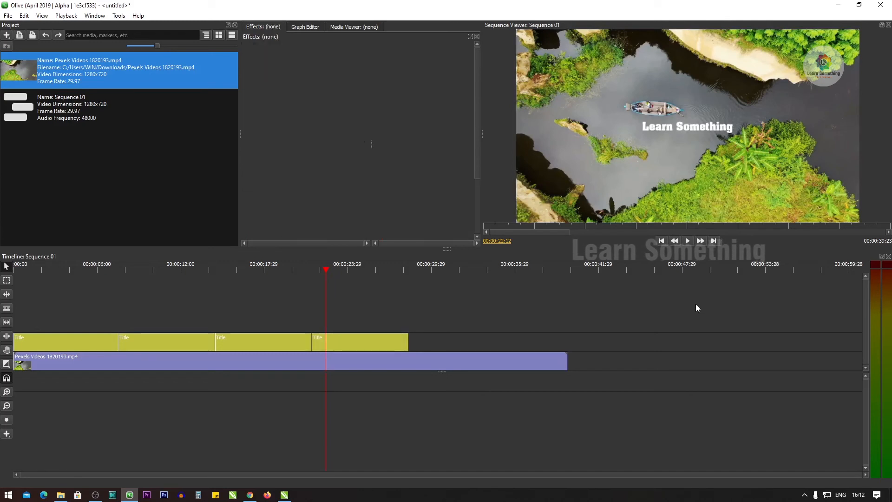
Step frame by frame through the fourth title's opening to examine how its text position is still animated.
{"action": "left_click", "coordinate": [351, 340]}
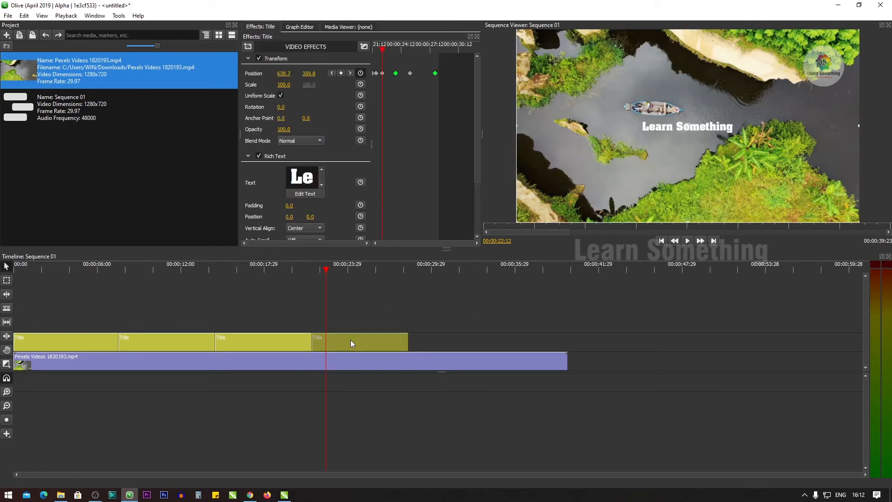
{"action": "left_click_drag", "start_coordinate": [325, 271], "coordinate": [312, 314]}
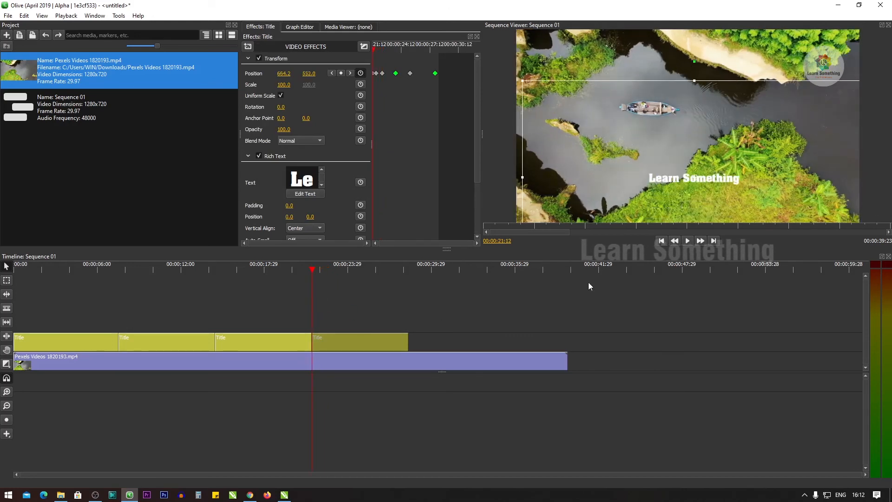
{"action": "key", "text": "Right"}
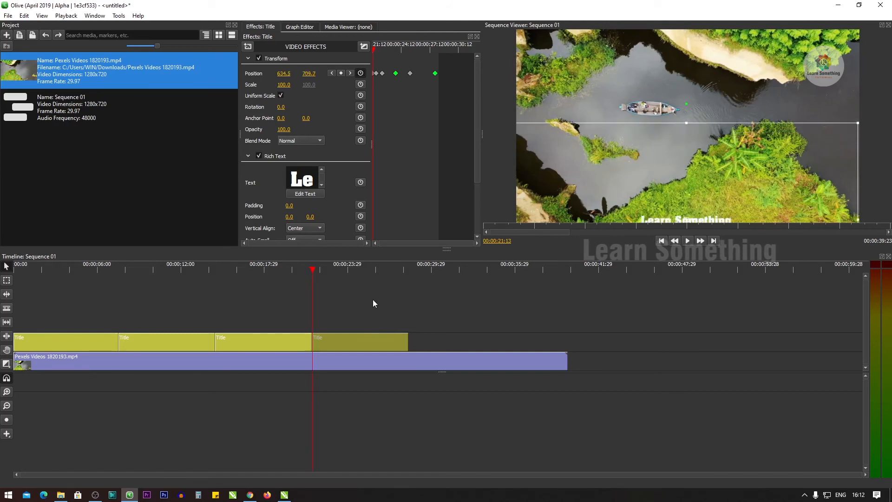
{"action": "key", "text": "Right"}
{"action": "key", "text": "Right"}
{"action": "key", "text": "Right"}
{"action": "key", "text": "Right"}
{"action": "key", "text": "Right"}
{"action": "key", "text": "Right"}
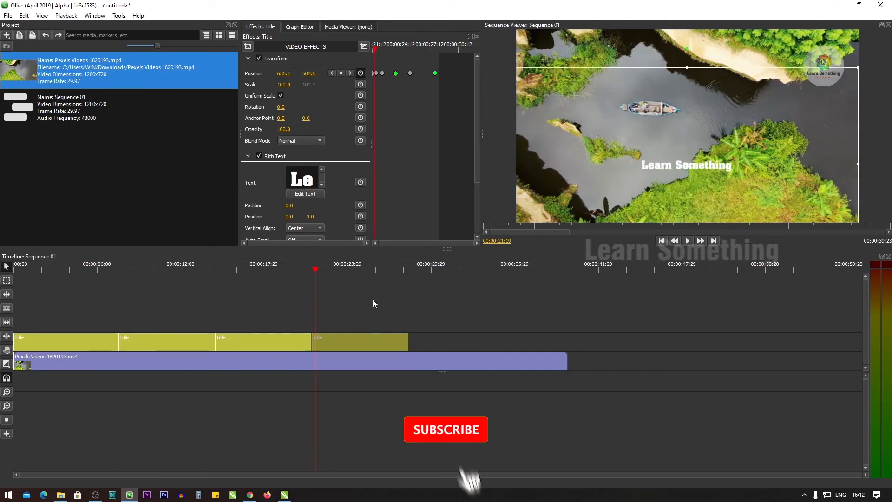
Disable Position keyframing on the fourth title and centre its text in the frame at about 633.4, 354.2.
{"action": "left_click", "coordinate": [361, 73]}
{"action": "left_click", "coordinate": [493, 257]}
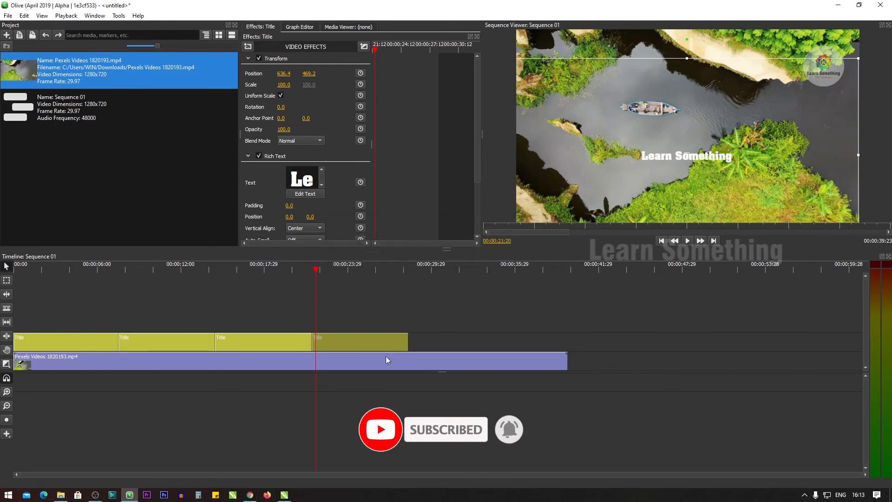
{"action": "left_click_drag", "start_coordinate": [688, 175], "coordinate": [686, 146]}
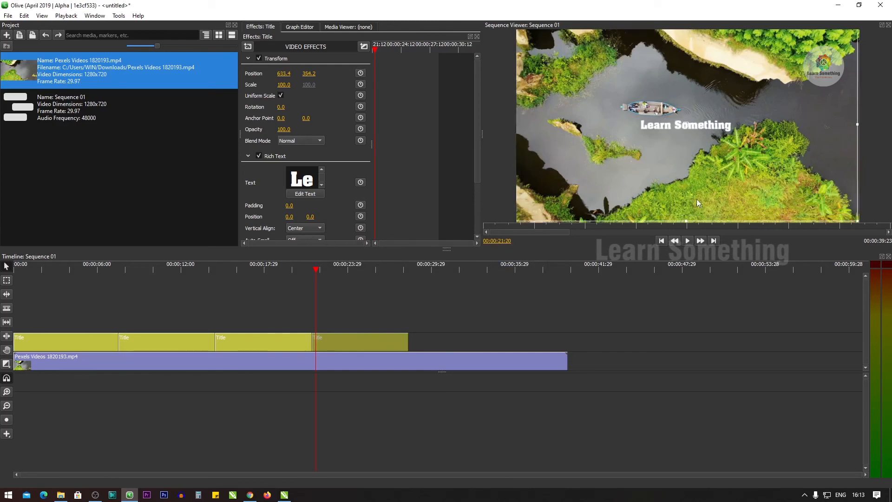
{"action": "left_click", "coordinate": [682, 301]}
{"action": "left_click_drag", "start_coordinate": [372, 343], "coordinate": [376, 342]}
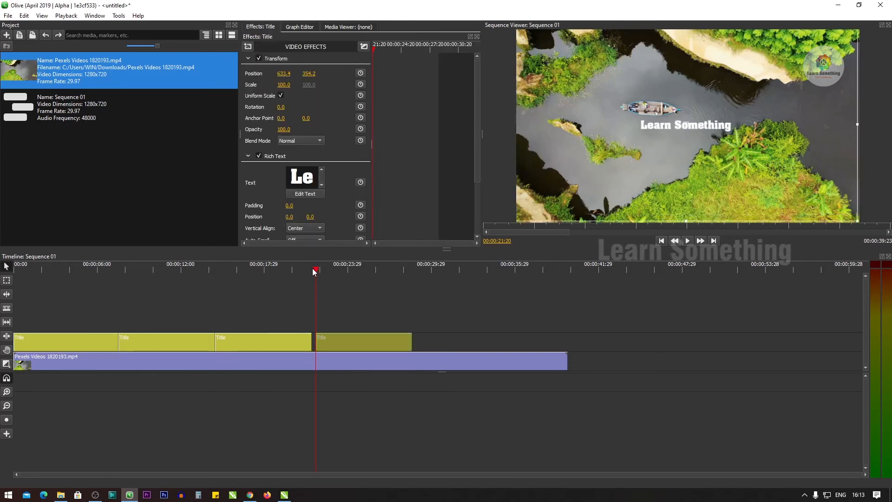
{"action": "key", "text": "ctrl+z"}
Enable Opacity keyframing at the fourth title's start, 00:00:21:12, and set its opacity to 0.
{"action": "left_click", "coordinate": [312, 271]}
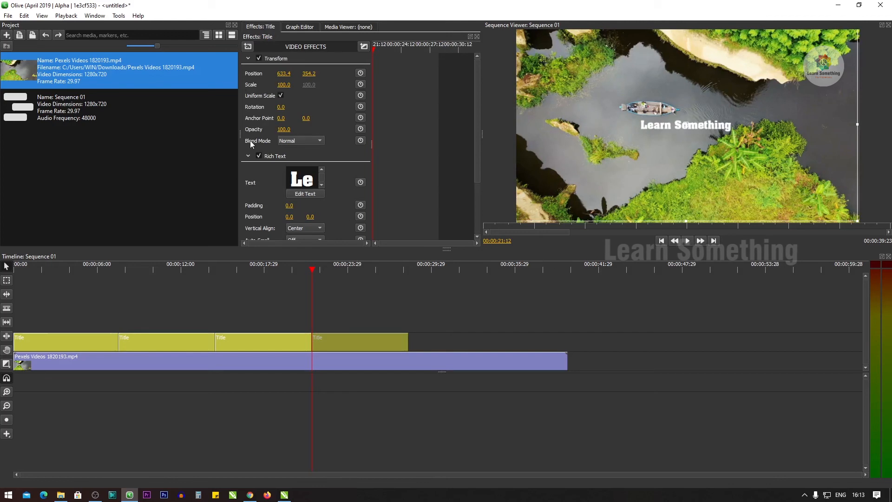
{"action": "left_click", "coordinate": [360, 130]}
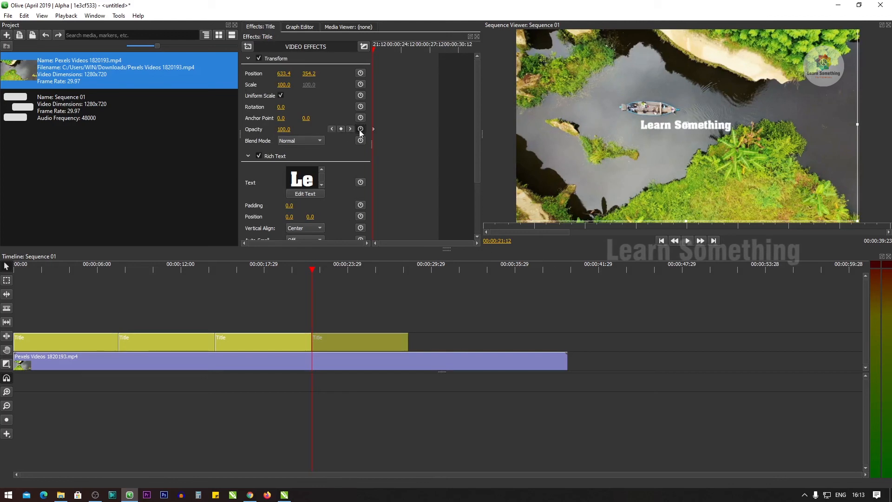
{"action": "left_click", "coordinate": [283, 129]}
{"action": "type", "text": "0"}
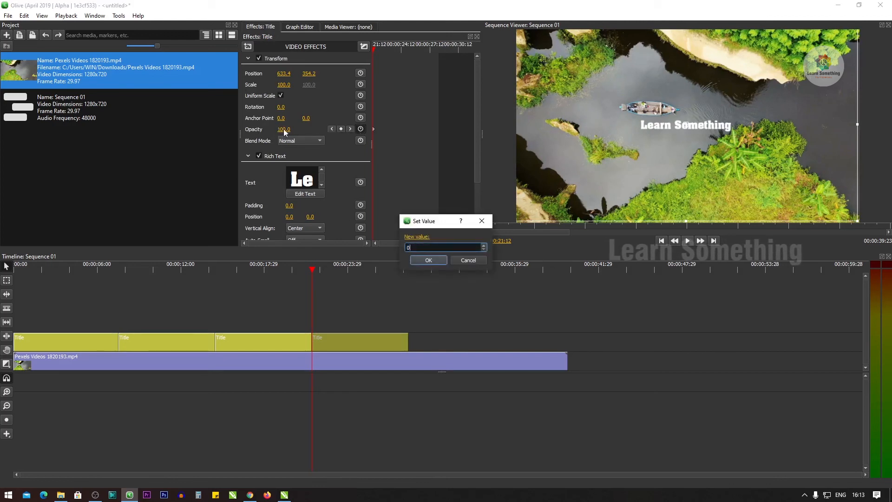
{"action": "key", "text": "Return"}
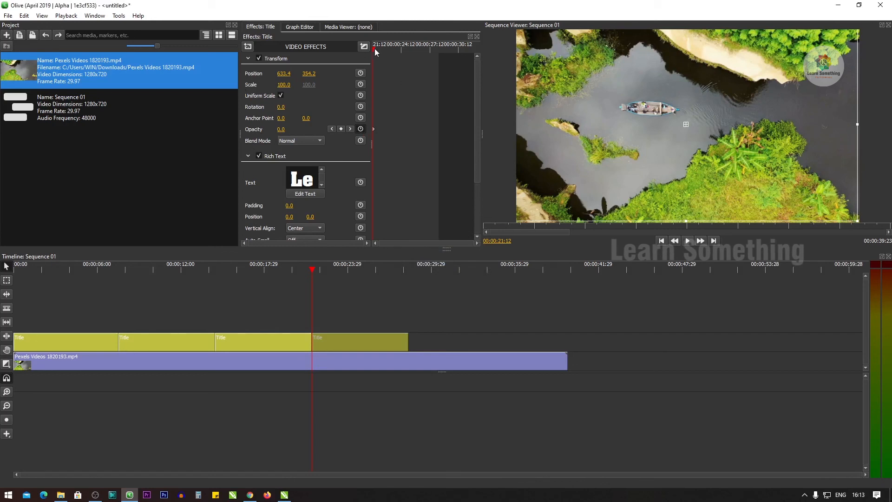
Keyframe the fourth title's opacity at 100 at 00:00:23:29 and hold it with another keyframe at 00:00:25:11.
{"action": "left_click_drag", "start_coordinate": [374, 48], "coordinate": [398, 50]}
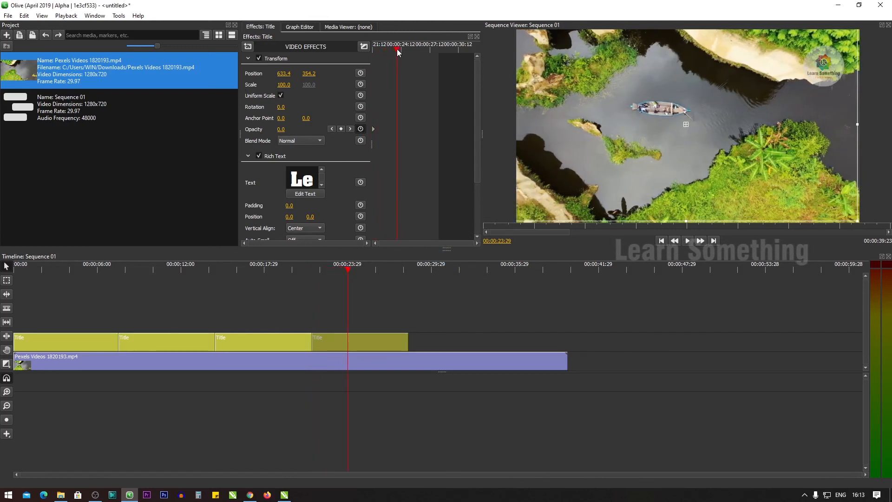
{"action": "left_click", "coordinate": [281, 130]}
{"action": "type", "text": "100"}
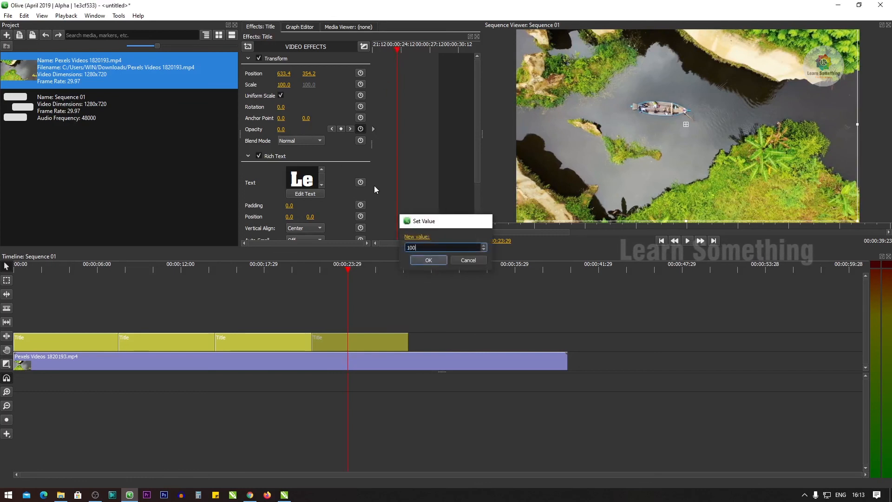
{"action": "key", "text": "Return"}
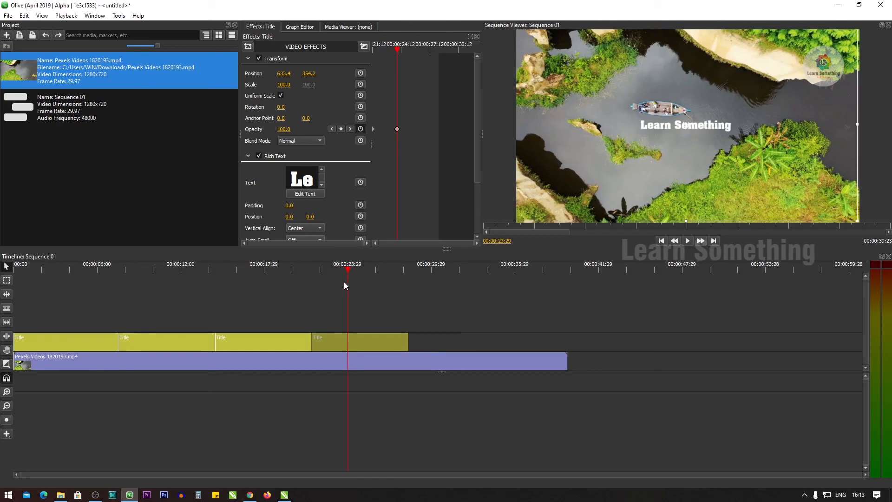
{"action": "left_click_drag", "start_coordinate": [348, 269], "coordinate": [367, 269]}
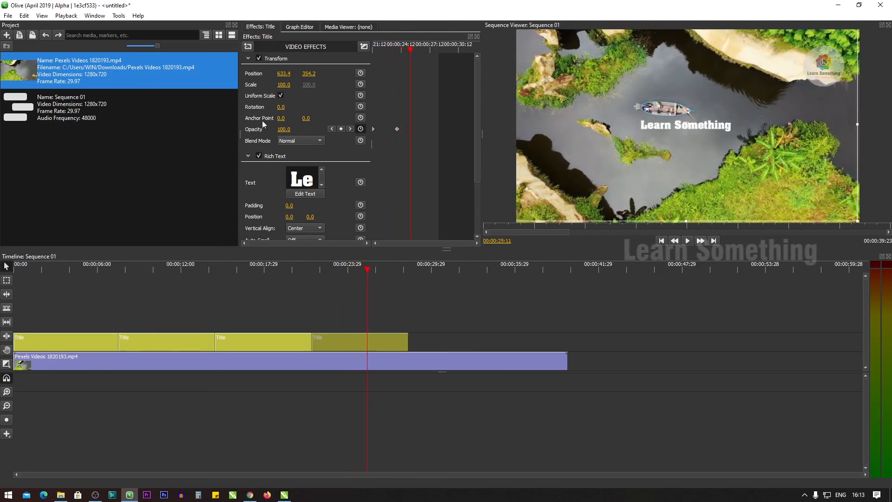
{"action": "left_click", "coordinate": [283, 130]}
{"action": "left_click", "coordinate": [455, 259]}
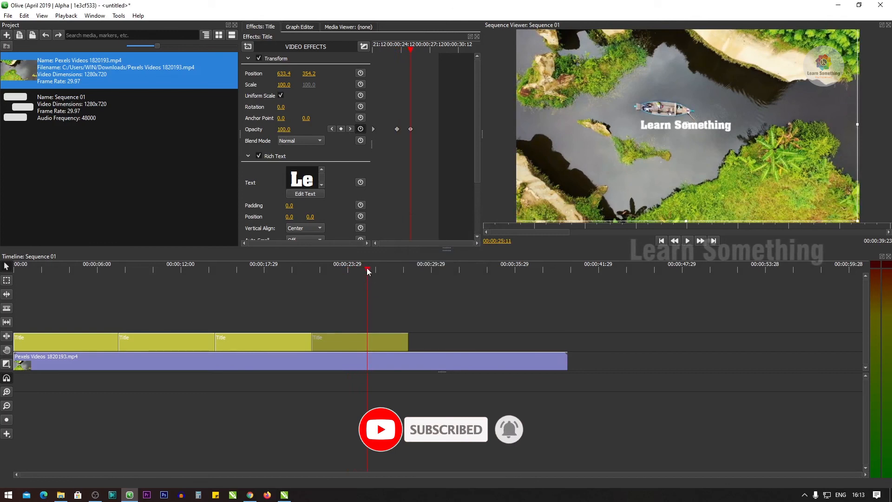
Keyframe the fourth title's opacity at 0 at 00:00:27:28 so the text fades out.
{"action": "left_click_drag", "start_coordinate": [367, 270], "coordinate": [403, 276]}
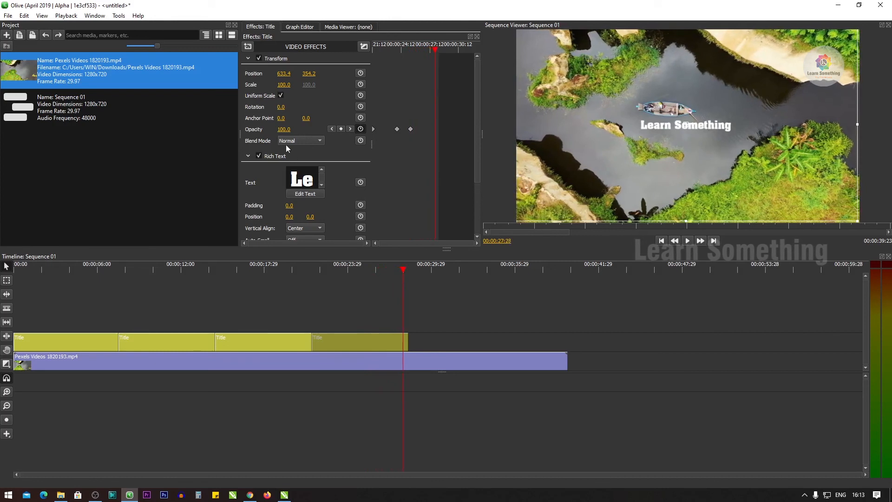
{"action": "left_click", "coordinate": [283, 129]}
{"action": "type", "text": "0"}
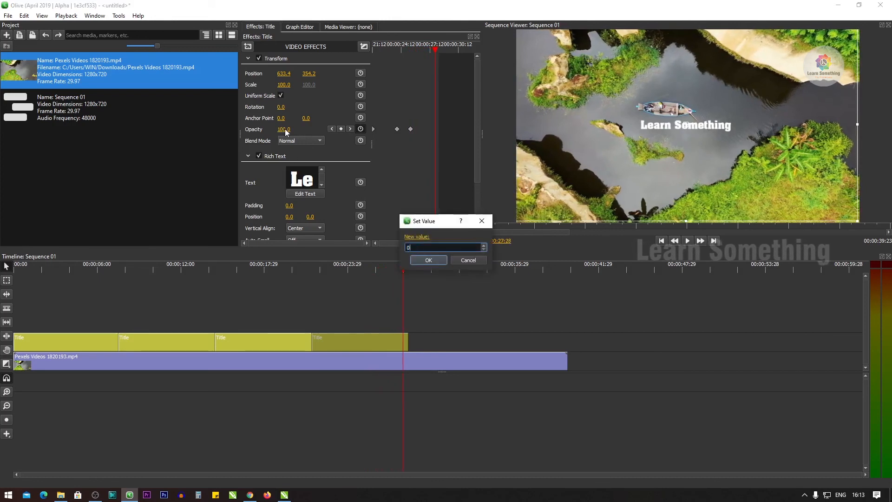
{"action": "key", "text": "Return"}
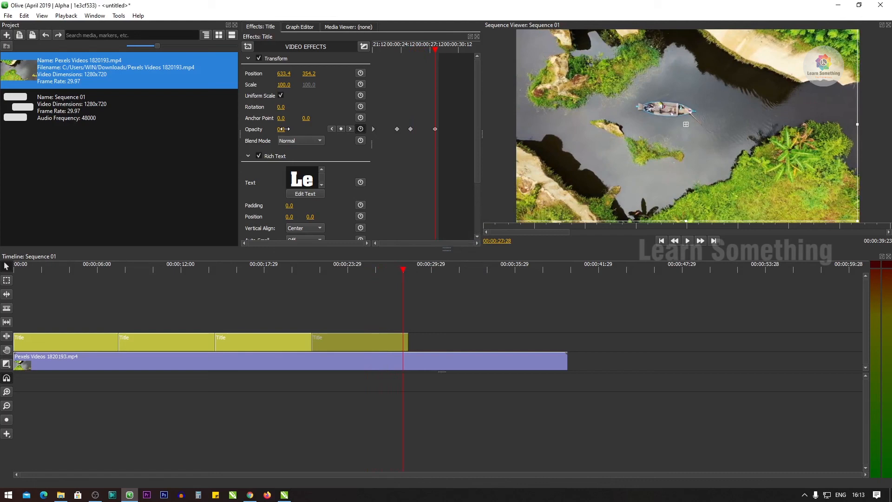
Play back the fourth title from its start at 00:00:21:12 to review the fade in and out.
{"action": "left_click_drag", "start_coordinate": [436, 51], "coordinate": [348, 55]}
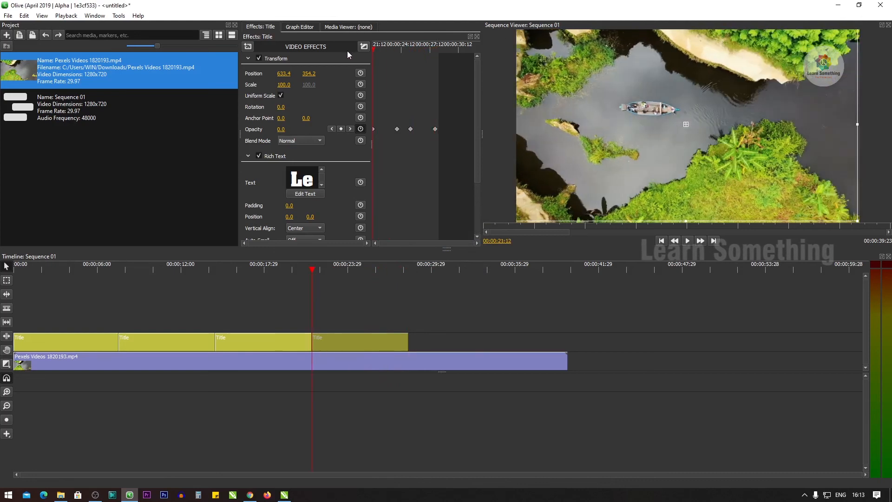
{"action": "left_click", "coordinate": [634, 314]}
{"action": "key", "text": "space"}
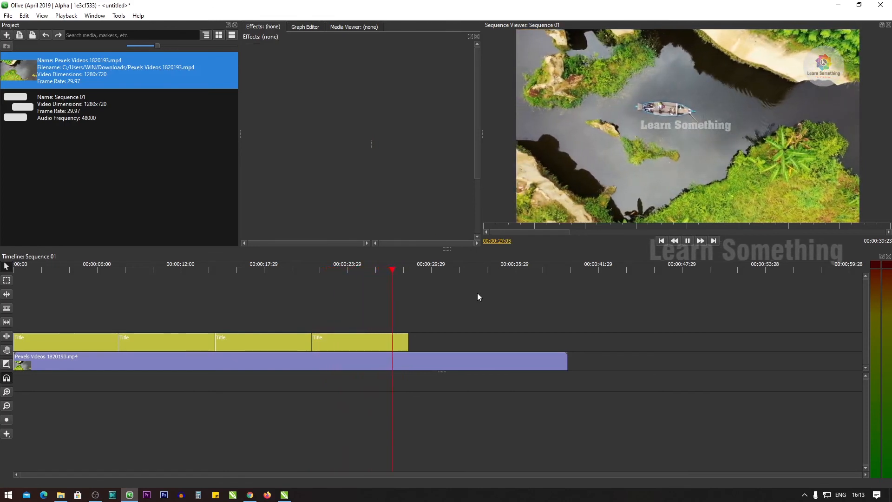
{"action": "key", "text": "space"}
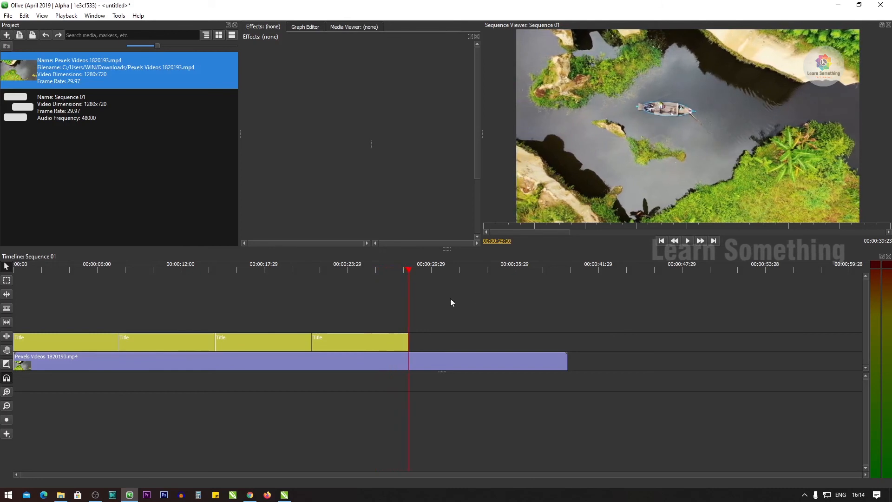